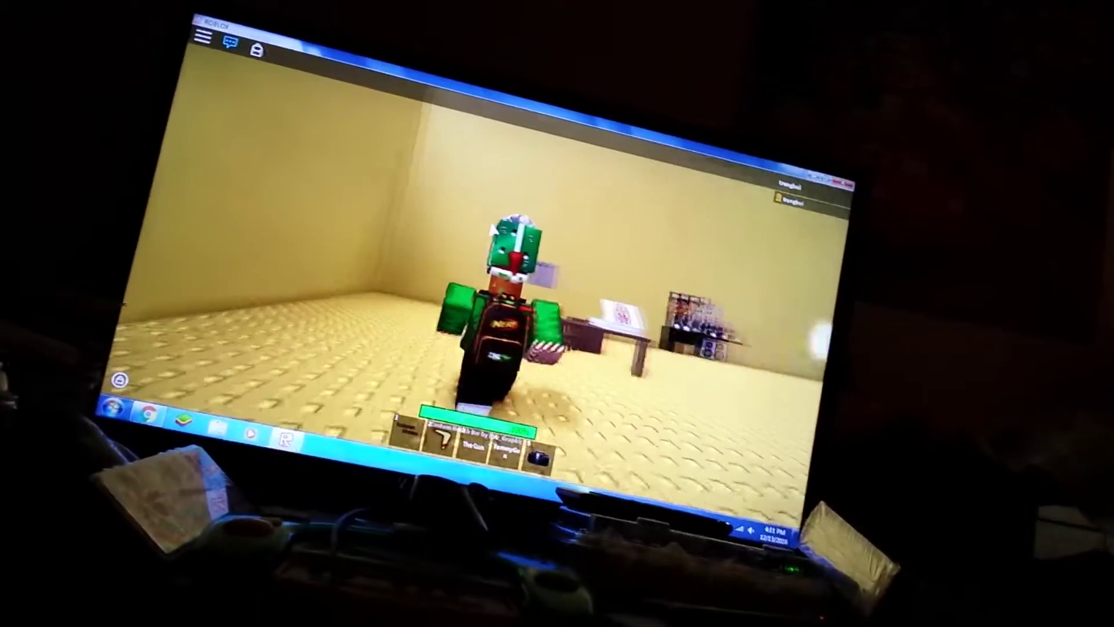
{"action": "left_click_drag", "start_coordinate": [492, 231], "coordinate": [609, 226]}
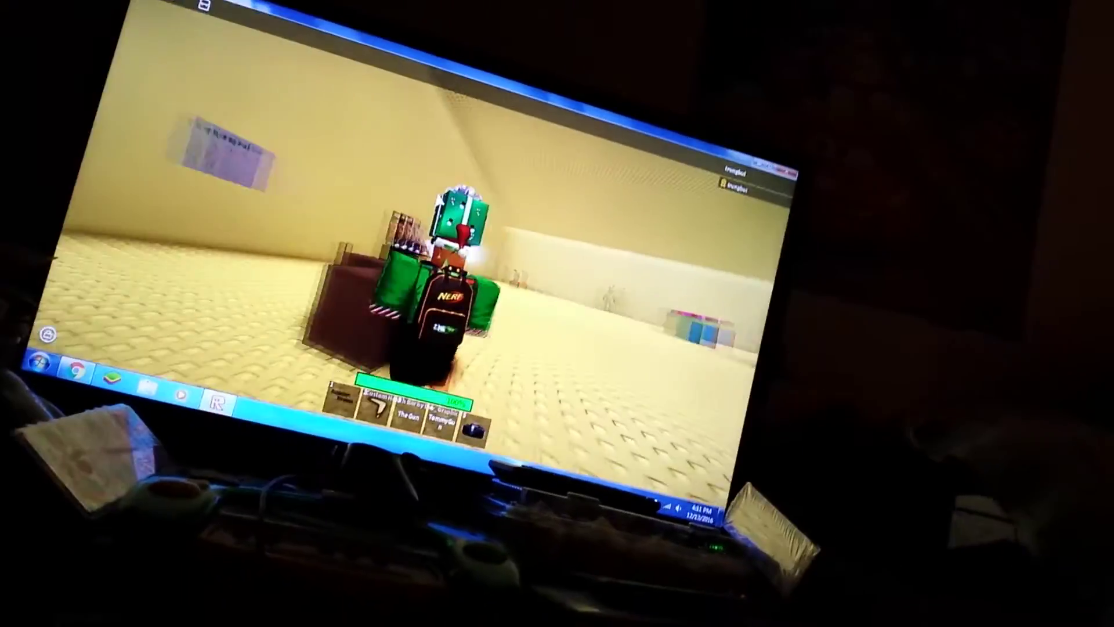